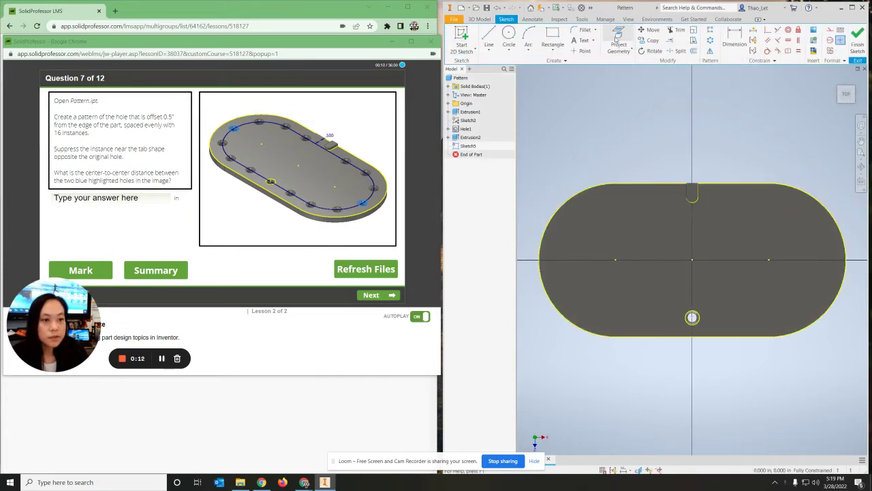
left_click(617, 39)
middle_click_drag(655, 224, 677, 280, "shift")
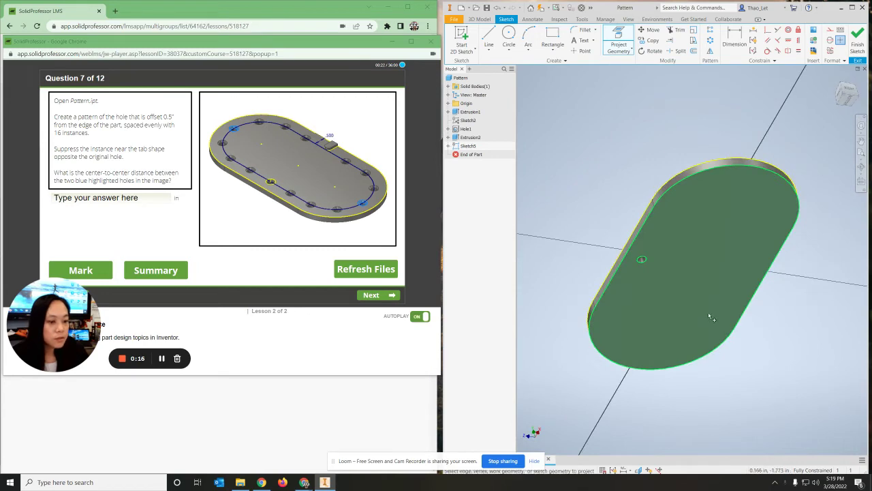
middle_click_drag(711, 317, 766, 398, "shift")
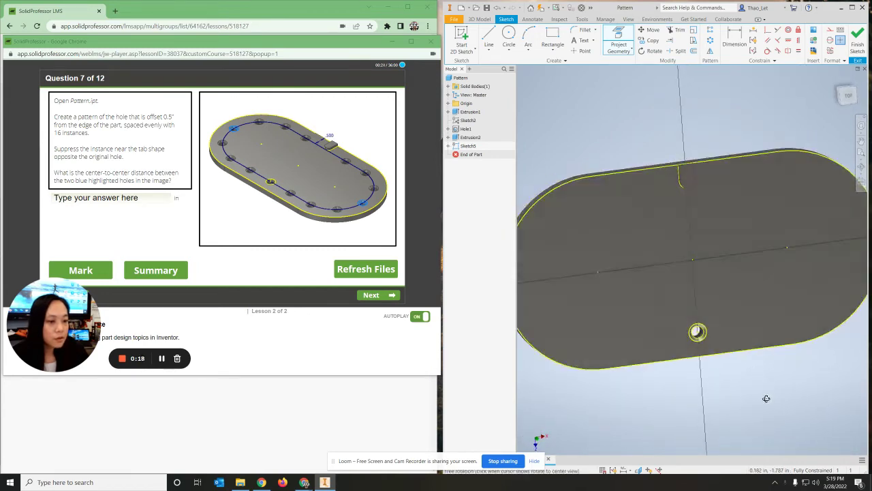
scroll(717, 226, "down", 5)
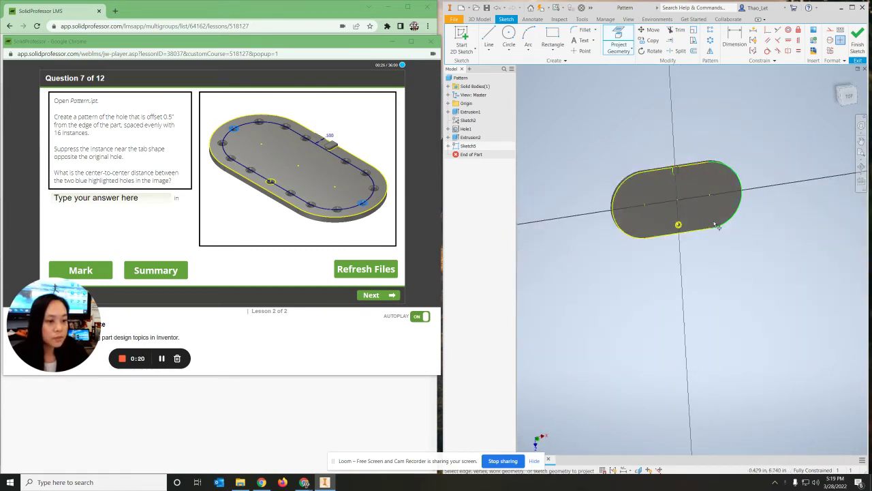
Offset the plate's projected outer outline inward by about 0.55 in to form a closed loop for the hole path
left_click(694, 51)
scroll(673, 189, "up", 3)
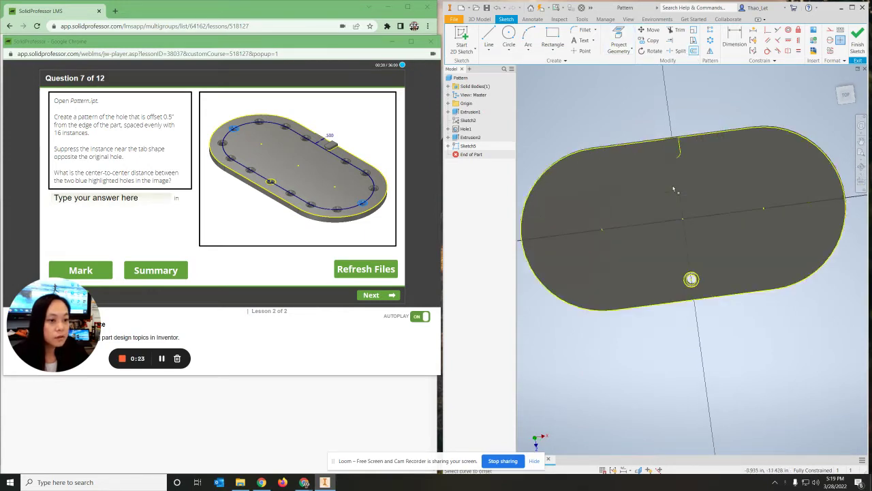
left_click(673, 141)
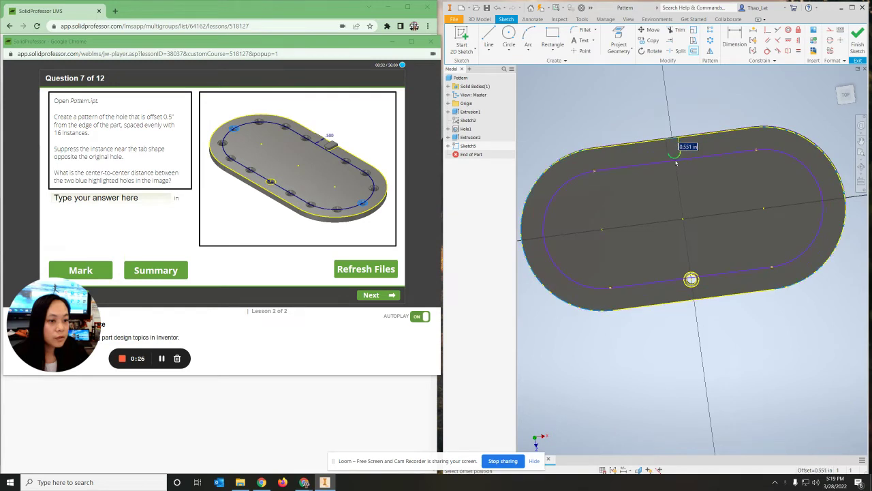
left_click(674, 142)
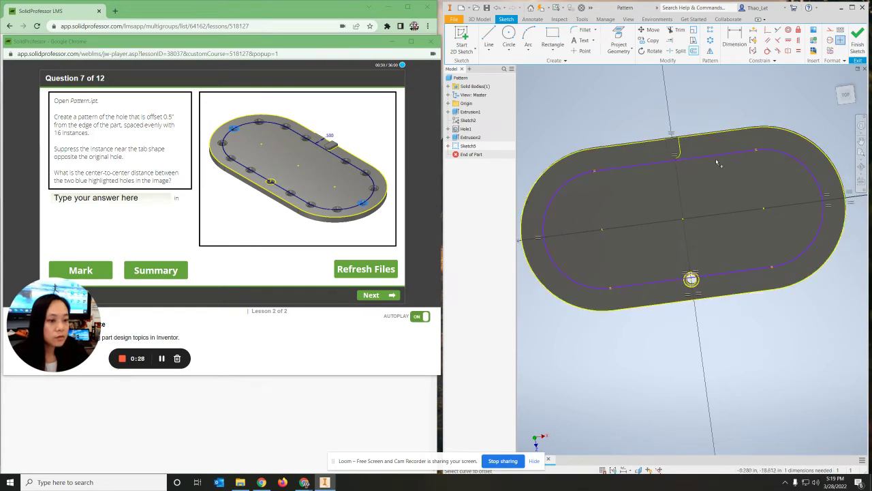
Dimension the gap between the plate's straight edge and the offset loop at 0.5 in and finish the sketch
left_click(737, 34)
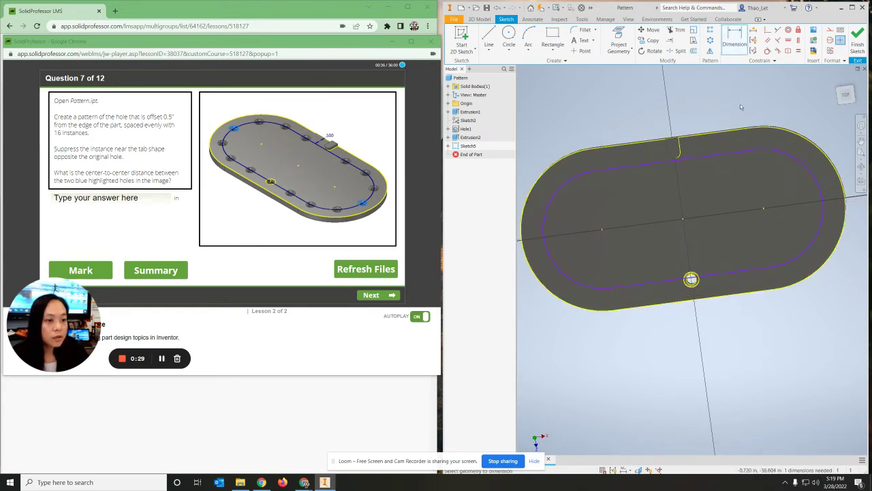
left_click(716, 131)
left_click(731, 156)
left_click(738, 93)
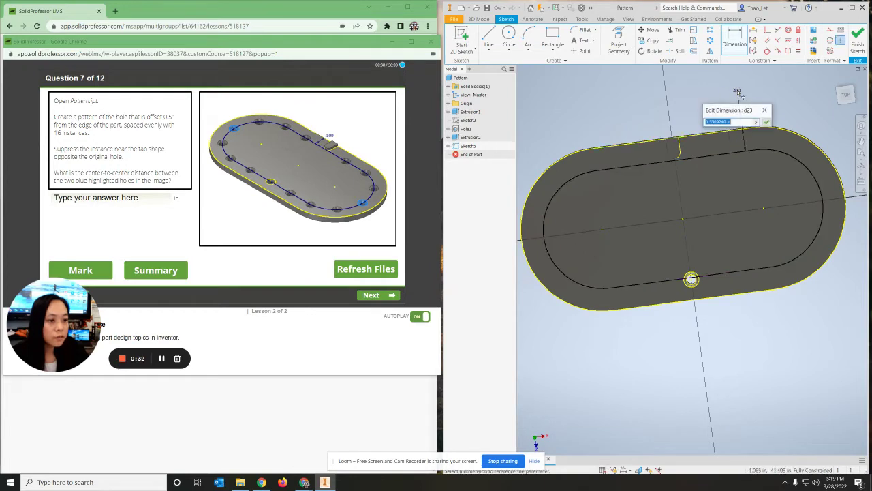
type(".5")
key("Return")
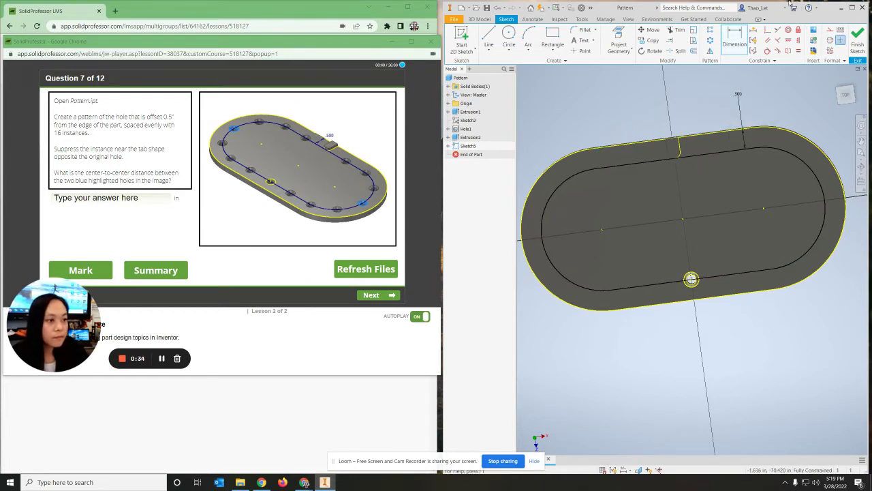
left_click(858, 43)
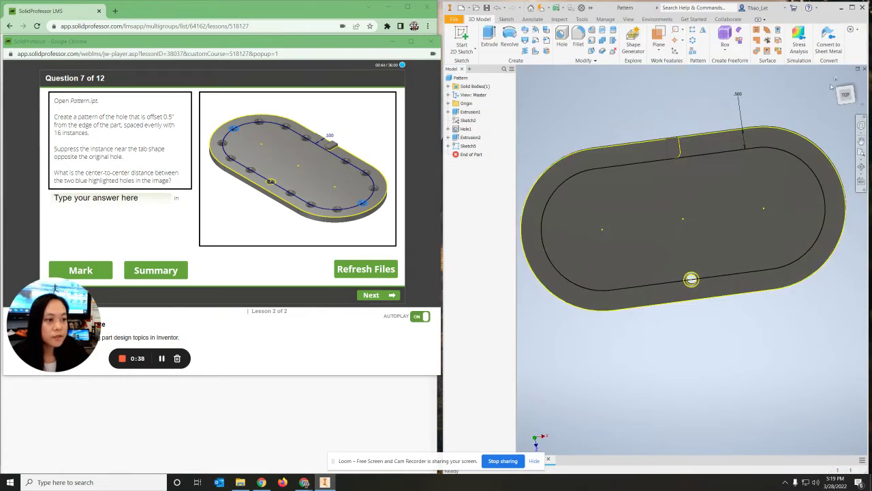
Set up a rectangular pattern of the existing hole along the offset loop with 16 instances
left_click(693, 31)
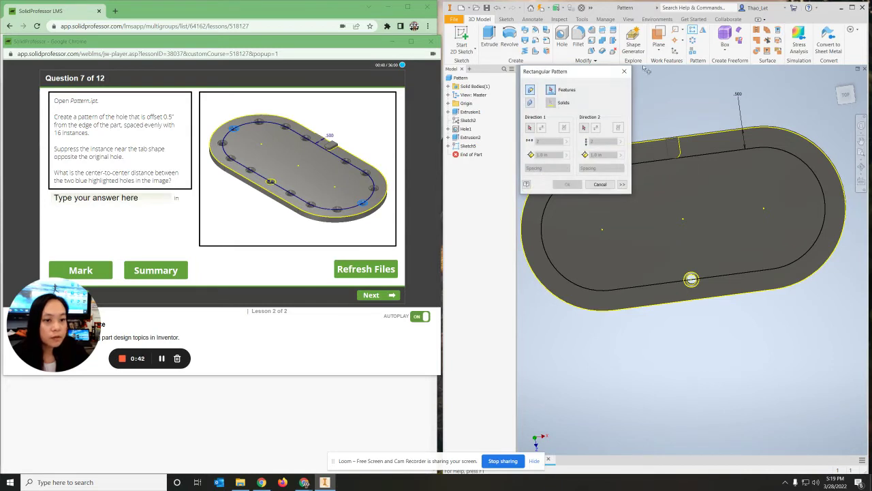
left_click(692, 279)
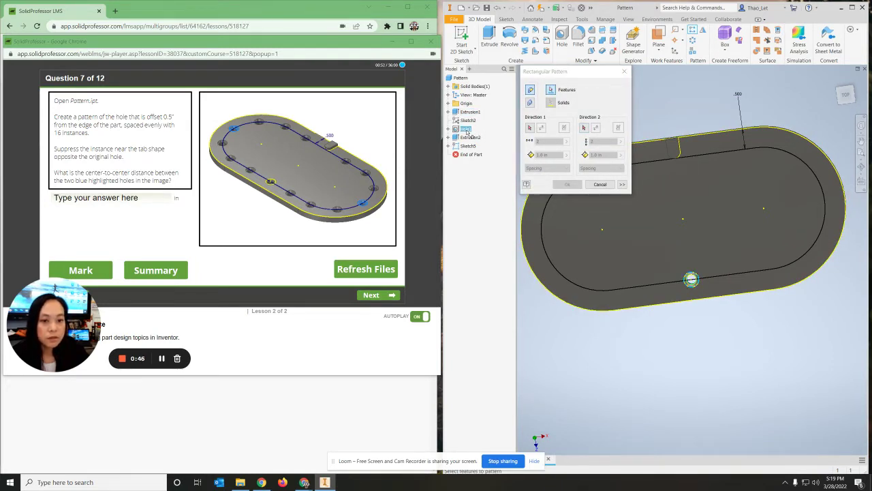
left_click(530, 128)
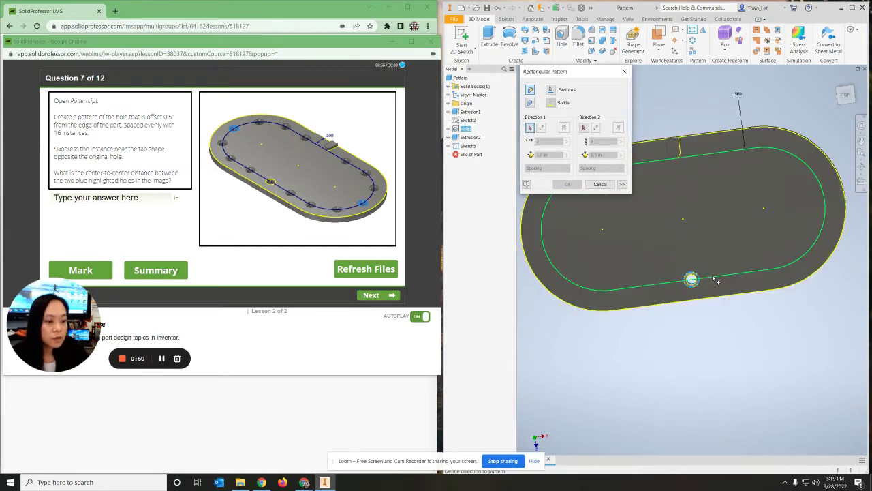
left_click(717, 281)
double_click(537, 142)
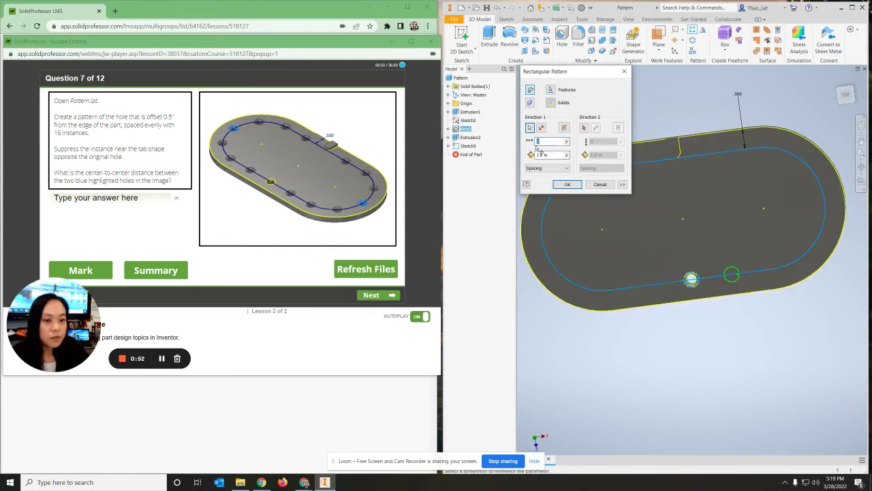
type("16")
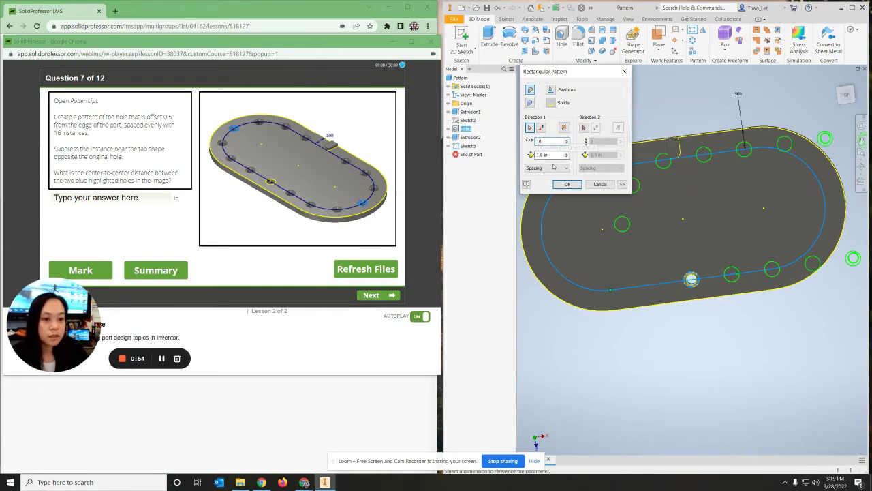
Distribute the pattern by Curve Length, start its path at the original hole's center, and create it
left_click(546, 168)
left_click(537, 186)
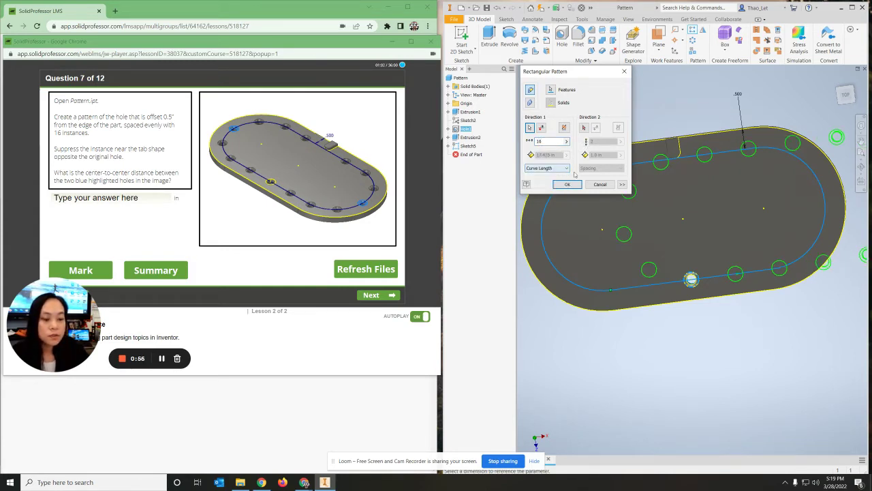
left_click(622, 184)
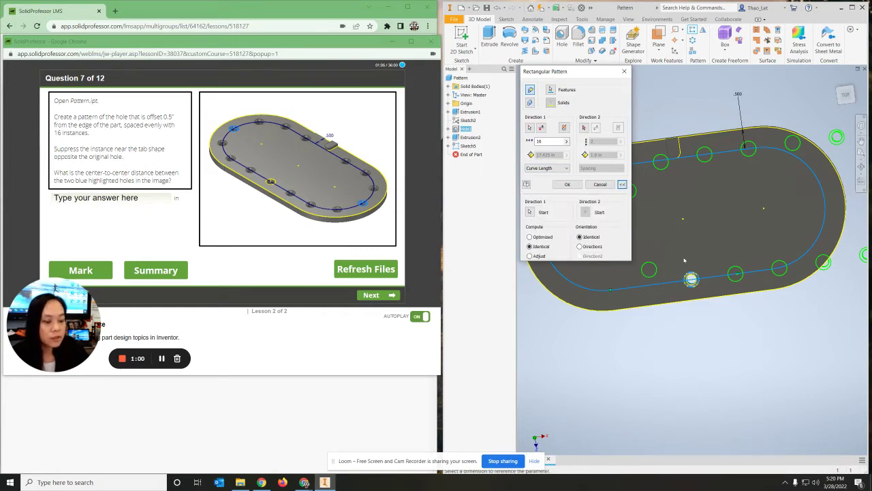
left_click(530, 212)
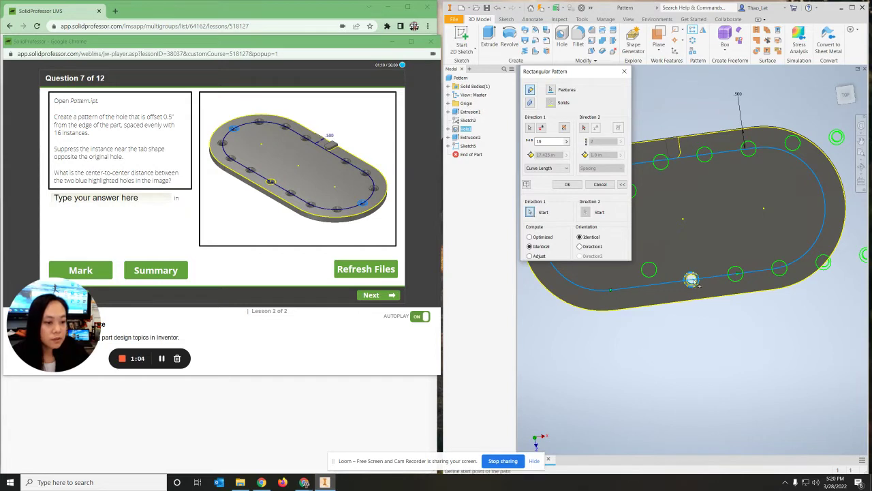
left_click(691, 280)
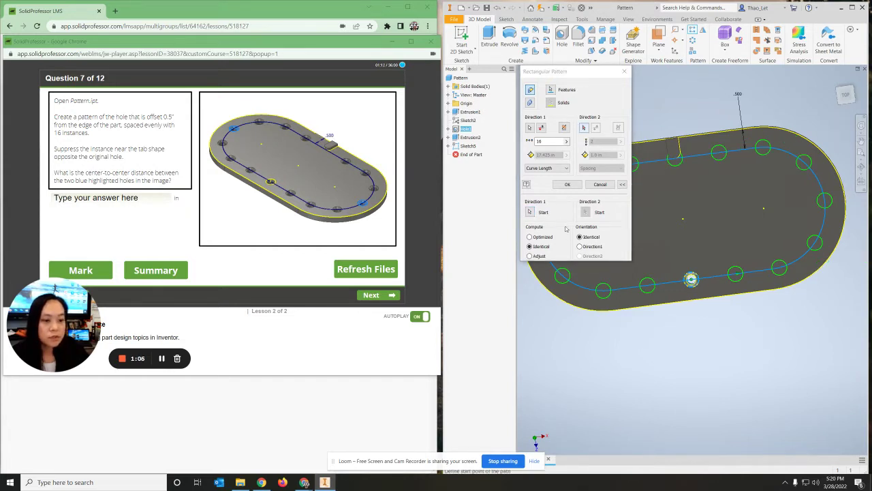
left_click(569, 184)
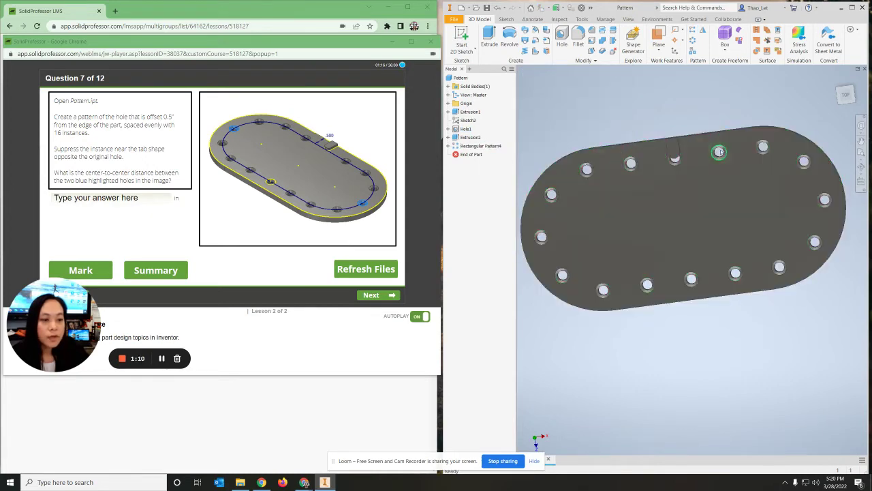
Measure the distance between the two holes at the opposite rounded ends of the plate
left_click(845, 94)
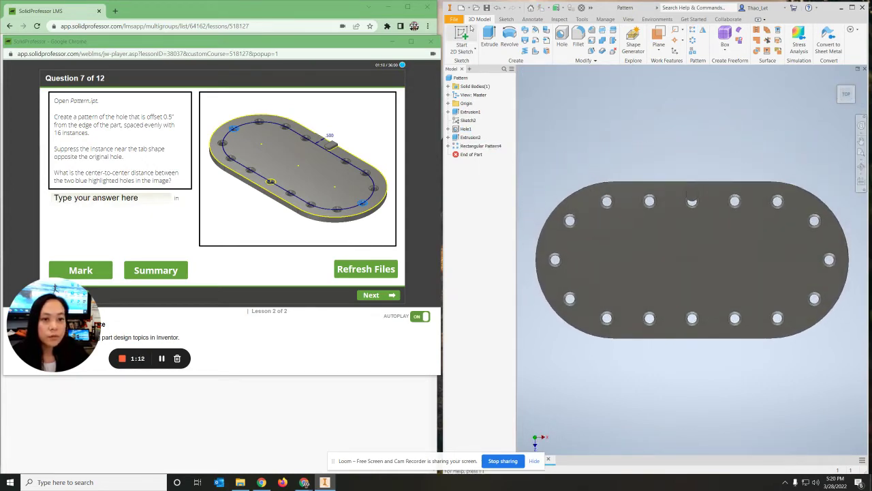
left_click(559, 19)
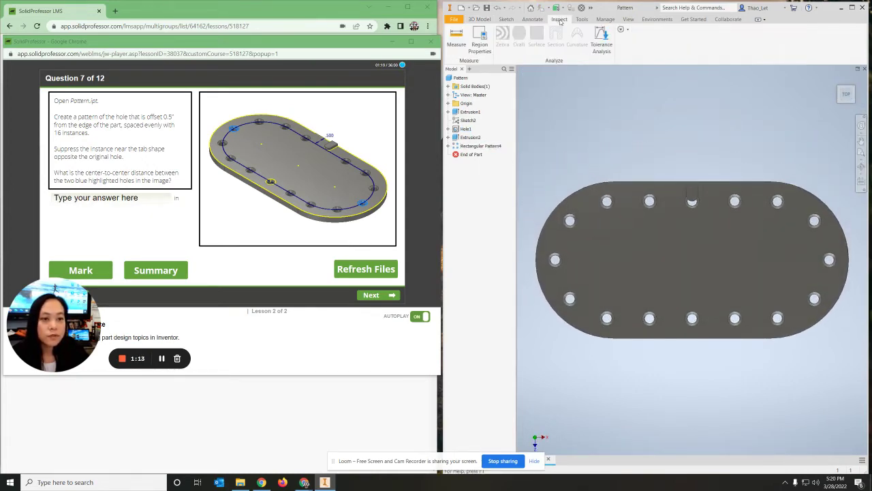
left_click(456, 41)
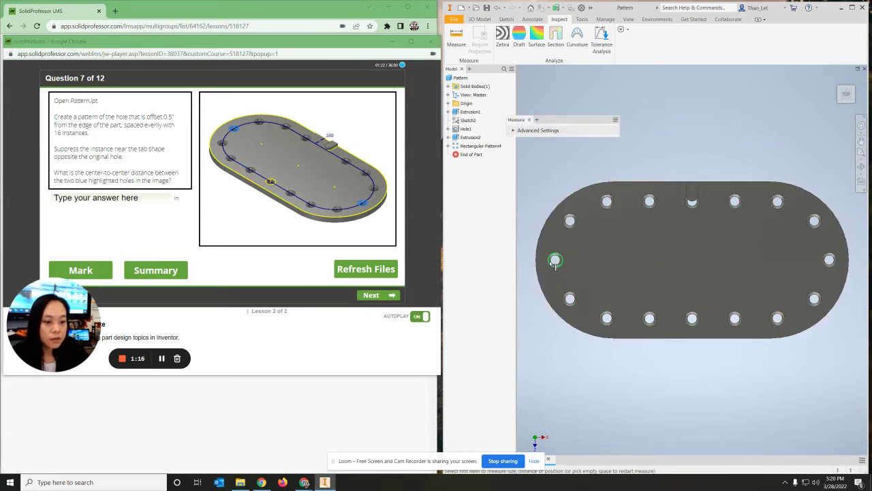
left_click(554, 262)
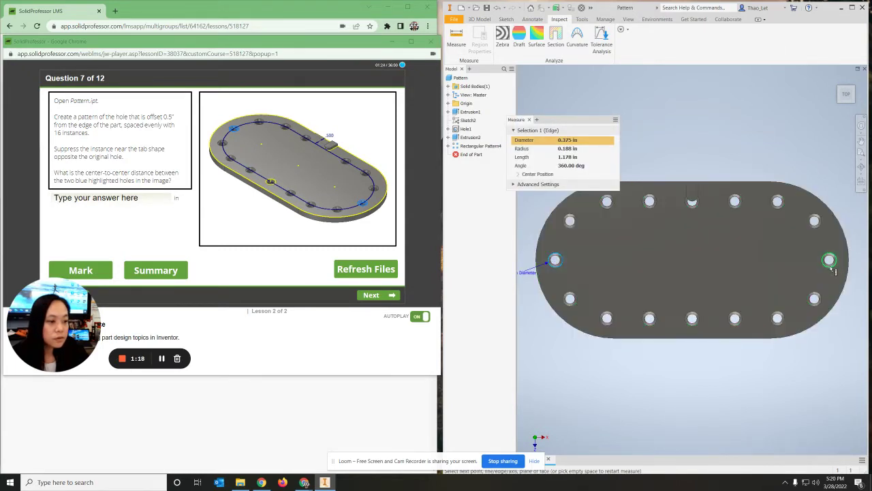
left_click(830, 260)
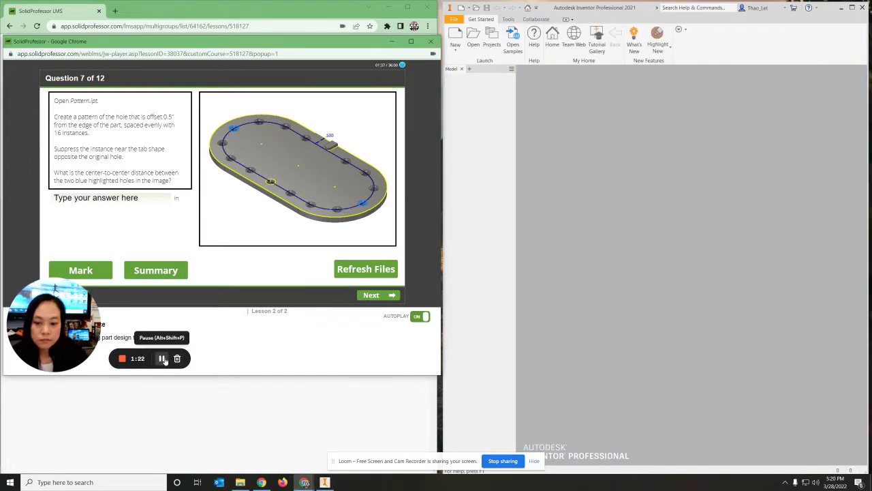
Advance to quiz question 8 and start a hole on the pivot arm, using only the central sketch point as its position
left_click(372, 296)
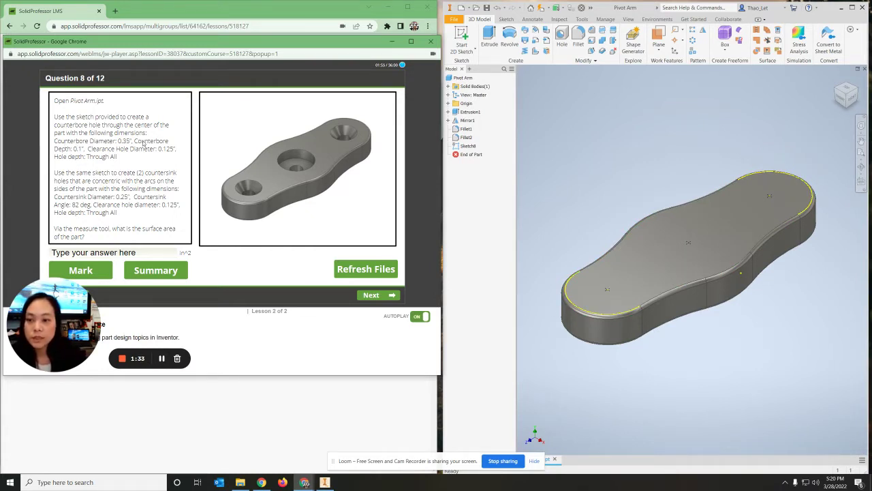
left_click(562, 35)
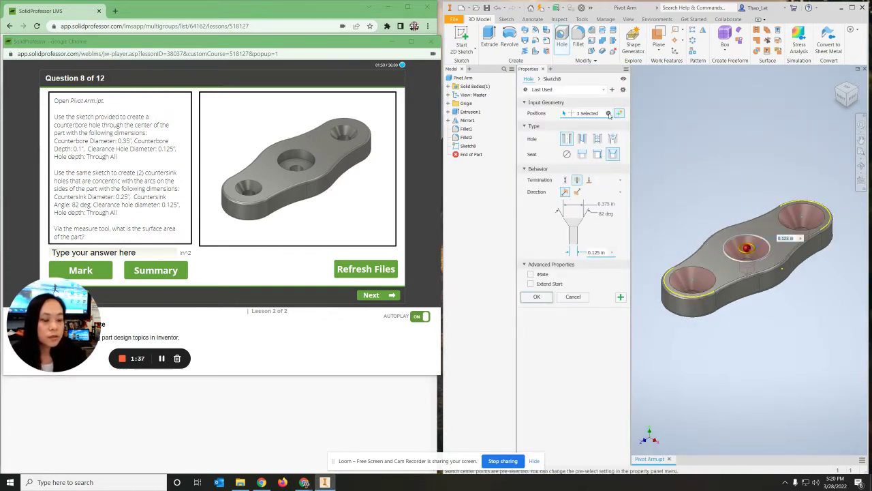
left_click(607, 113)
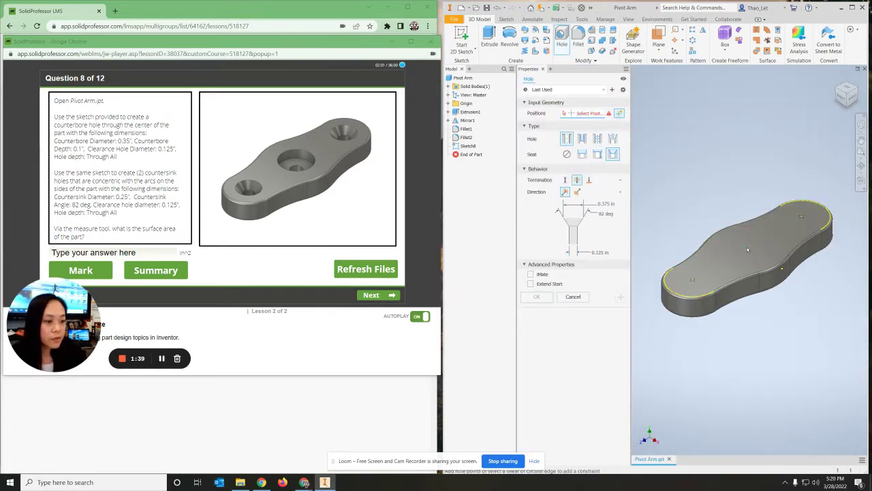
scroll(747, 249, "up", 2)
scroll(745, 247, "down", 4)
scroll(744, 248, "up", 4)
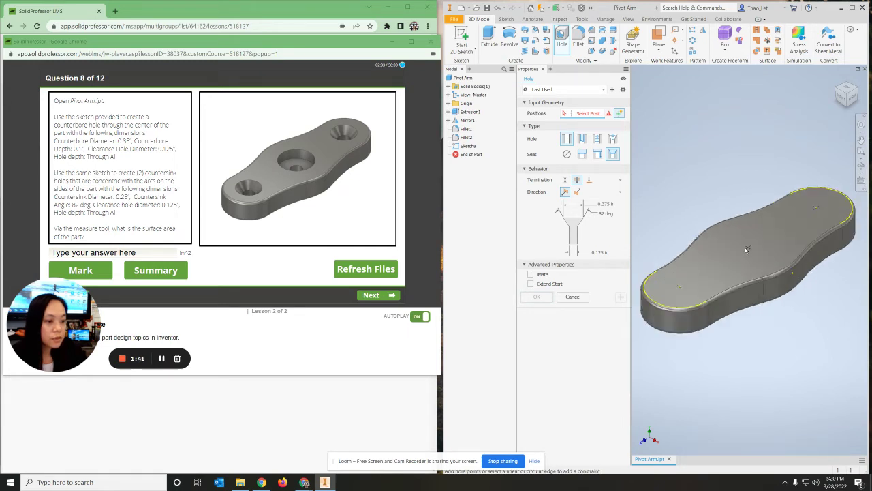
left_click(747, 249)
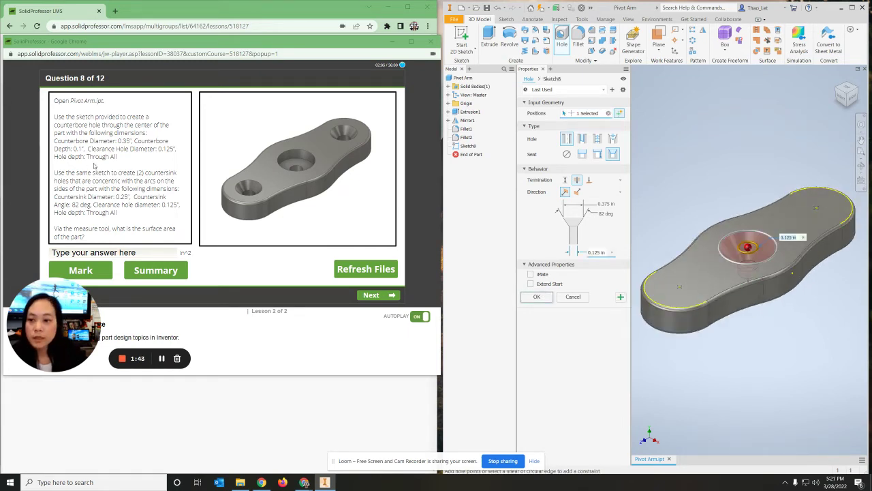
Create the central hole as a counterbore 0.35 in wide and 0.1 in deep, with a 0.125 in hole through all
left_click(582, 154)
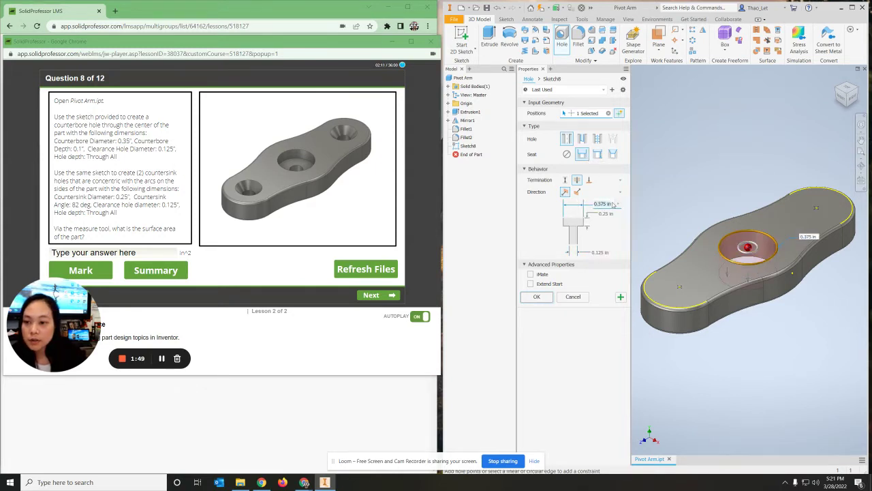
type(".35")
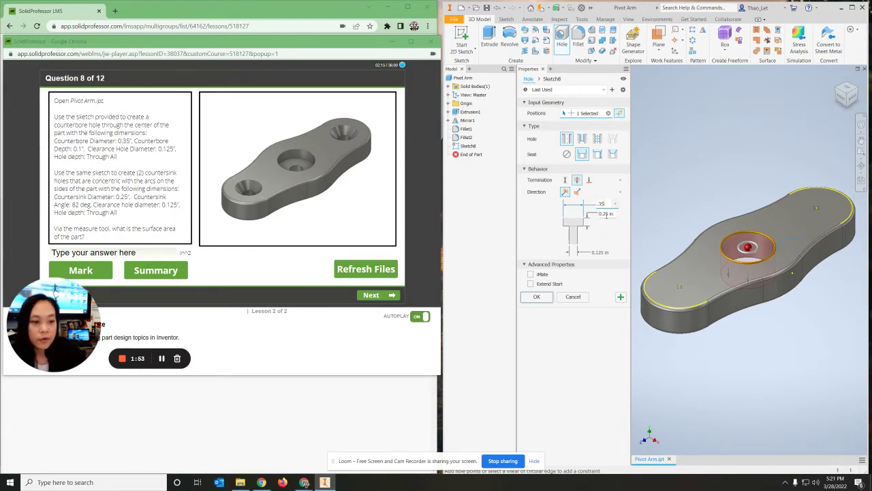
left_click(603, 213)
type(".1")
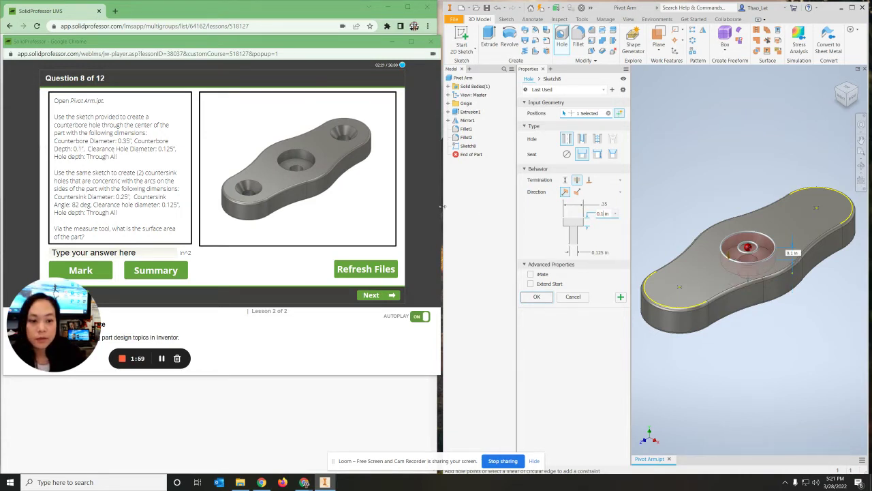
left_click(591, 252)
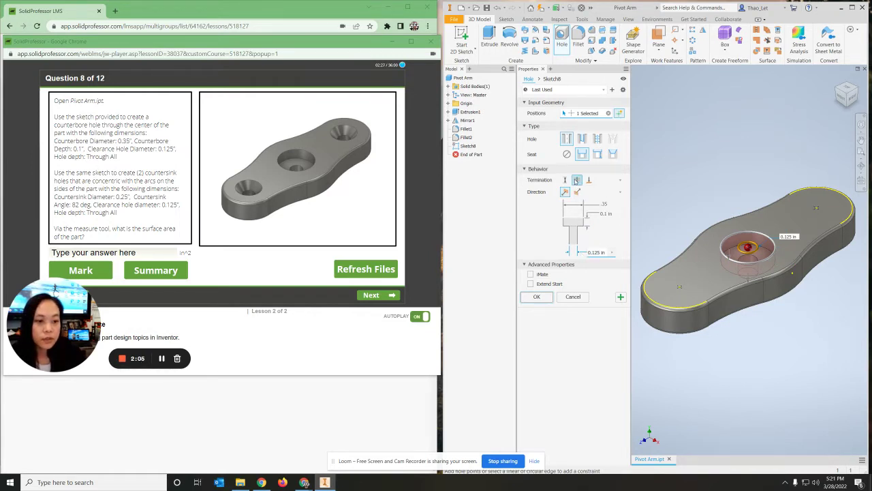
left_click(545, 298)
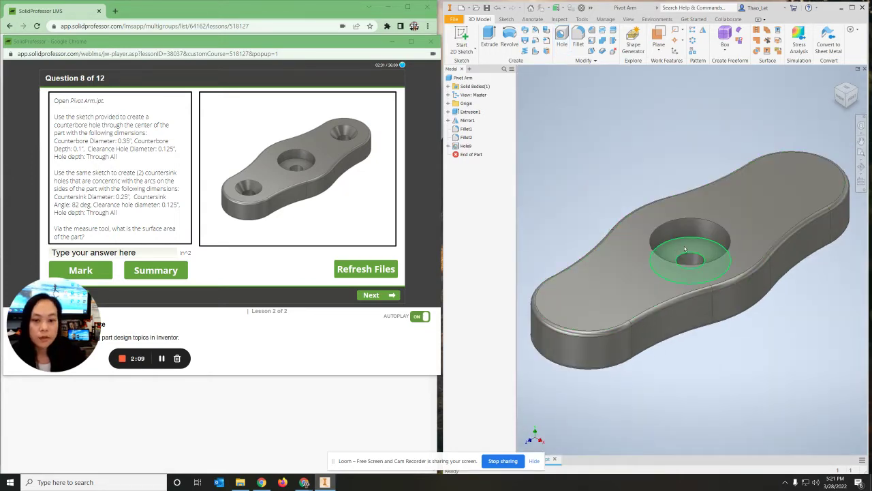
Make the sketch used by the central counterbore hole visible again
left_click(447, 146)
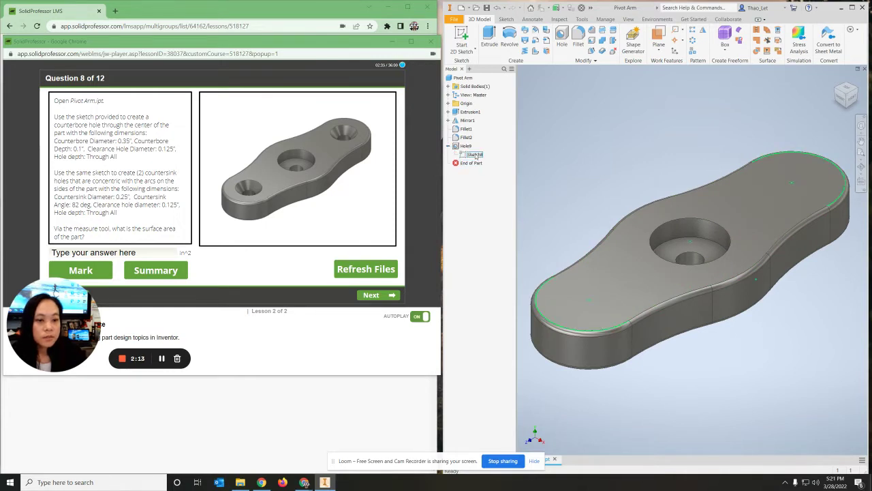
right_click(475, 156)
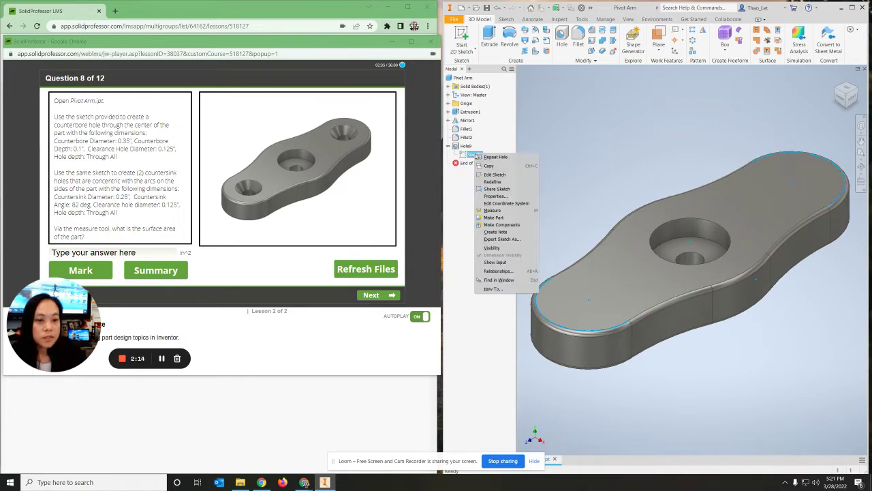
left_click(492, 247)
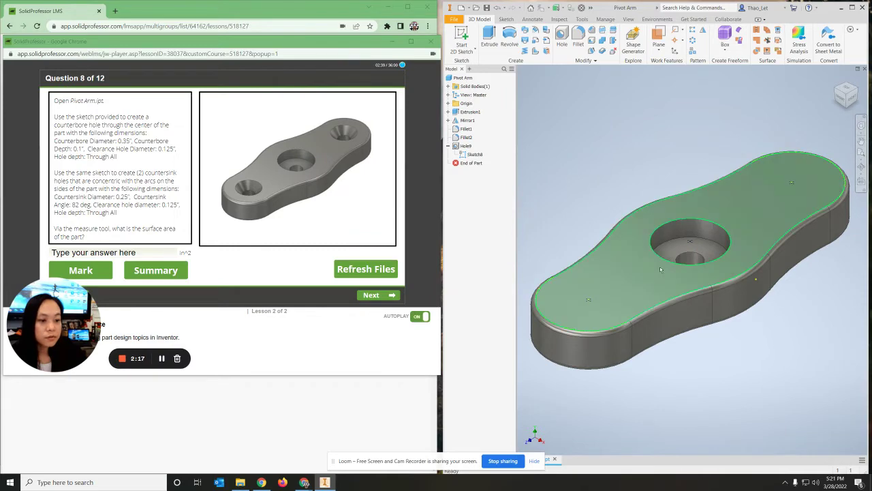
Create through-all countersink holes at both end arc centers, with 0.25 in countersink diameter, 82 deg angle and 0.125 in hole diameter
key("h")
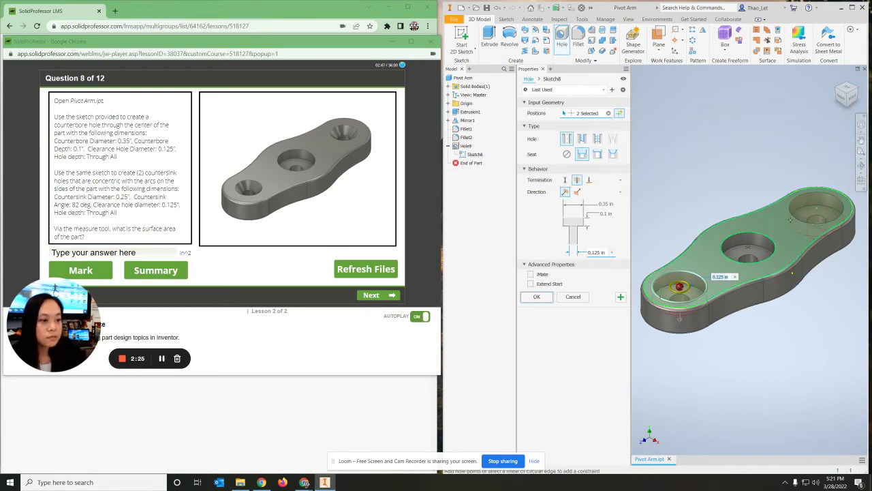
left_click(613, 154)
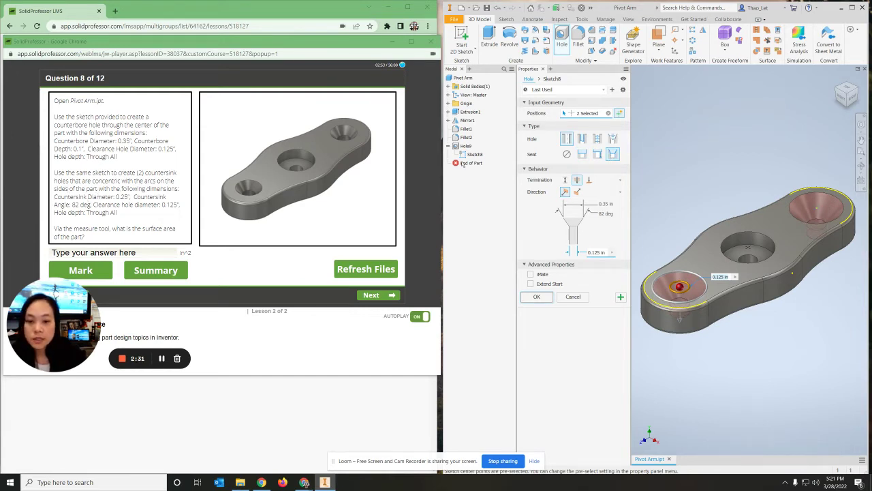
left_click(605, 204)
type(".25")
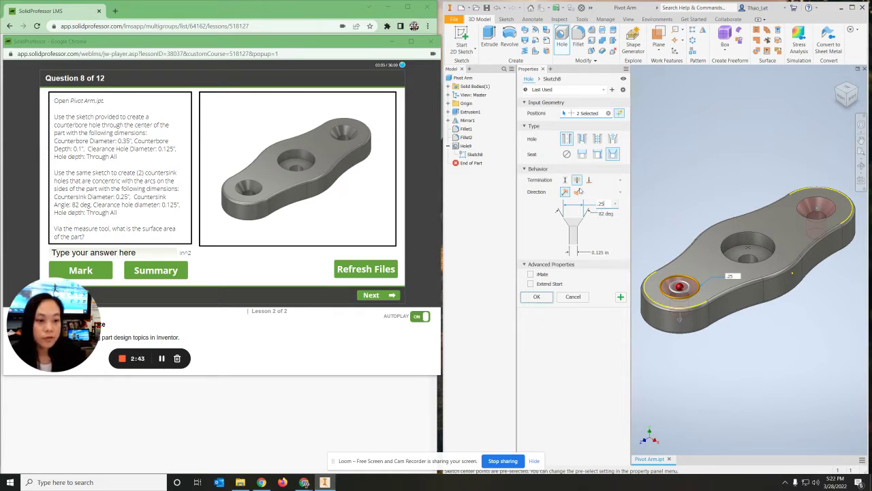
left_click(539, 298)
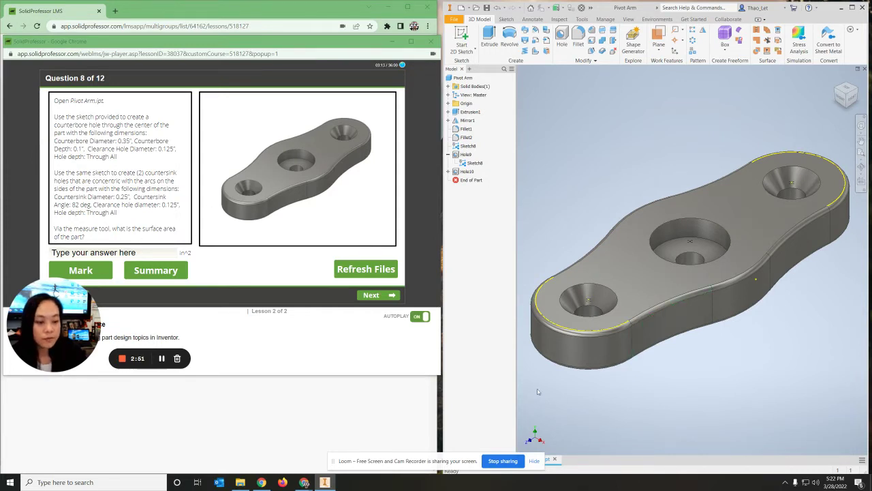
Check the pivot arm's surface area in its updated physical iProperties
left_click(534, 462)
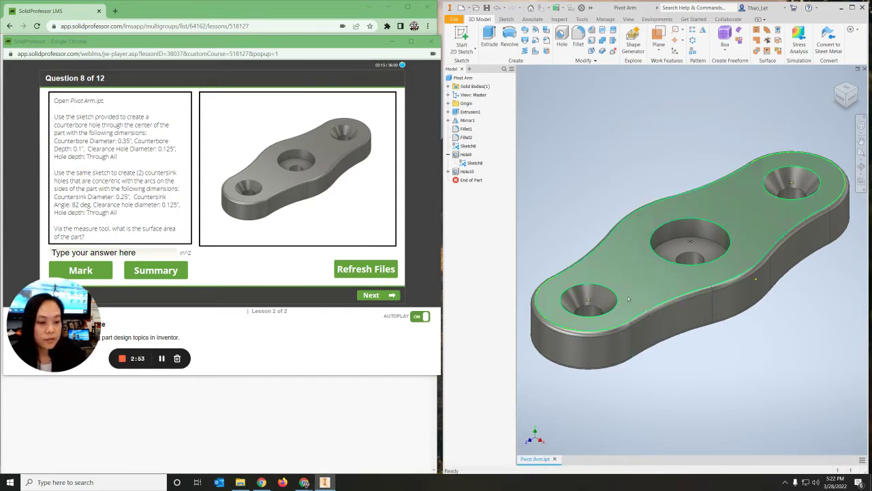
right_click(536, 460)
left_click(535, 447)
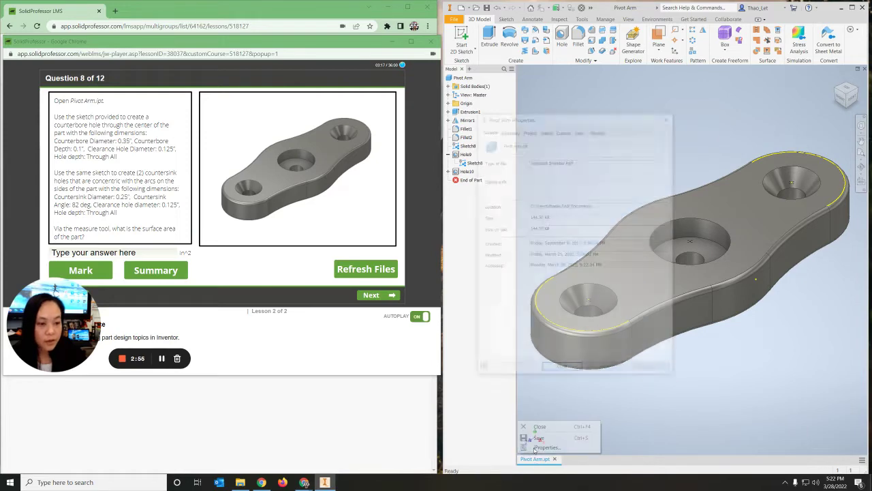
left_click(597, 130)
left_click(646, 149)
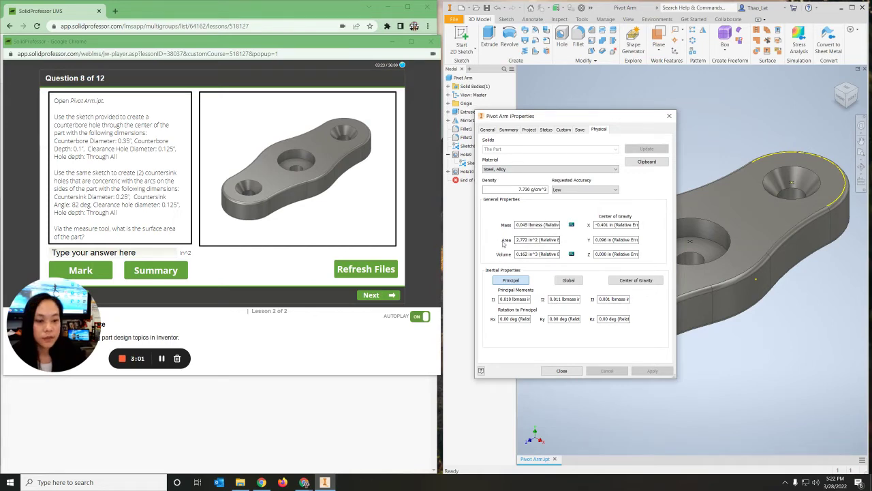
left_click(561, 370)
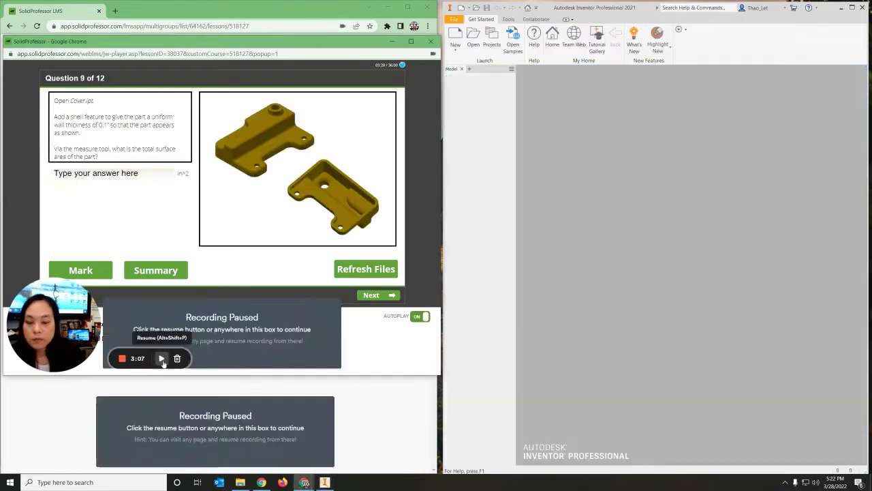
Open the Cover part from the Documents folder for question 9
left_click(240, 482)
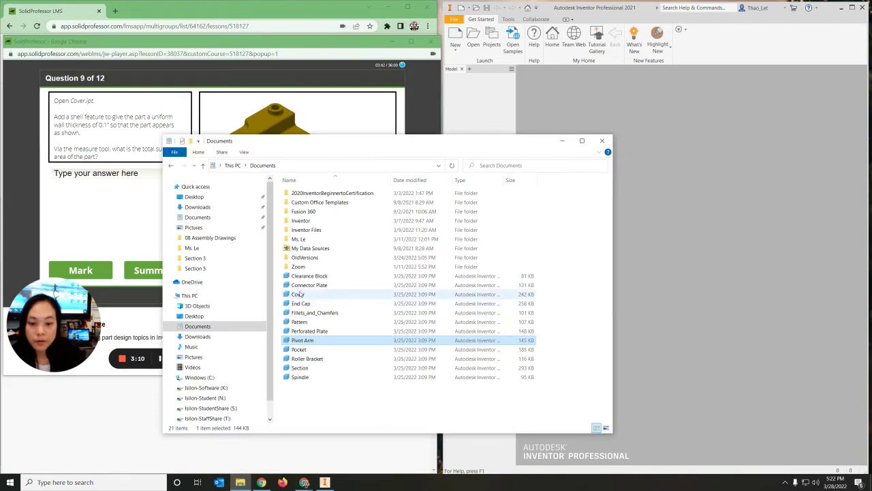
double_click(298, 294)
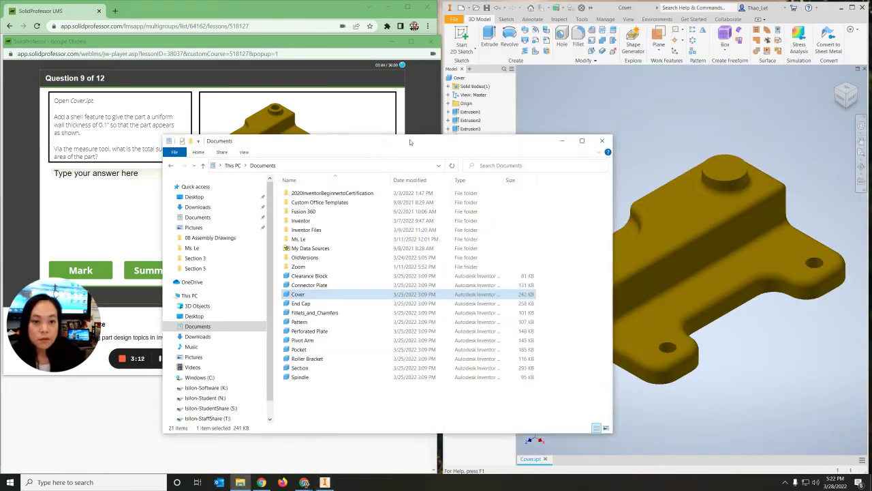
left_click(563, 140)
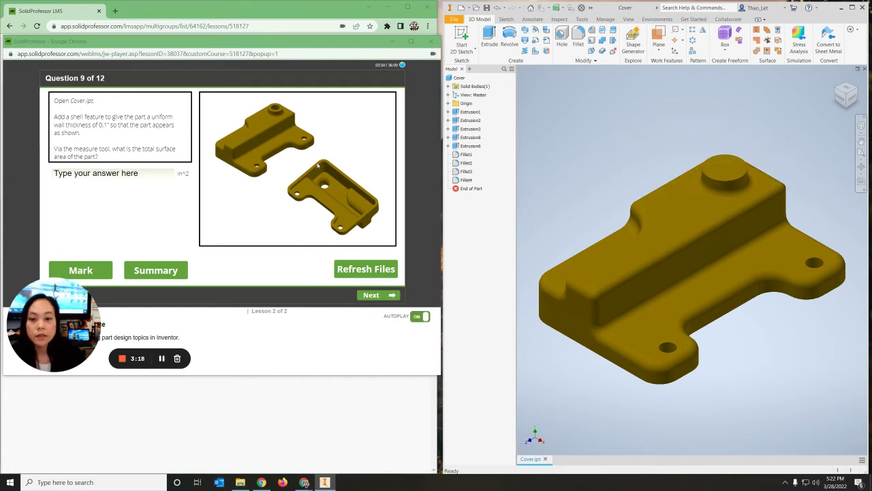
Shell the cover to a 0.1 in wall thickness, removing its large flat underside face
middle_click_drag(726, 375, 658, 305, "shift")
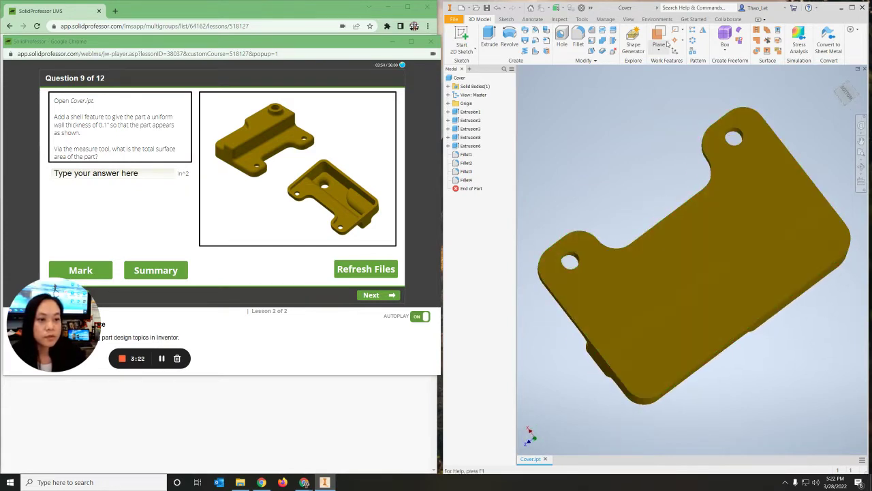
left_click(593, 42)
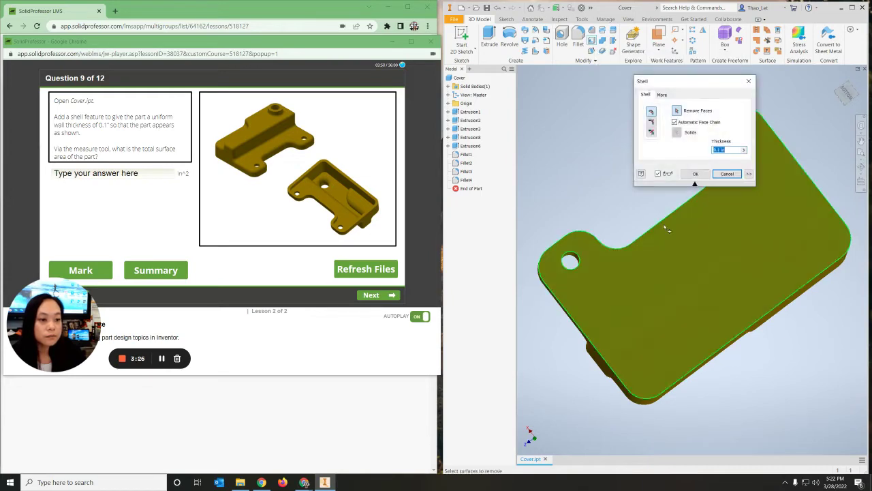
left_click(690, 248)
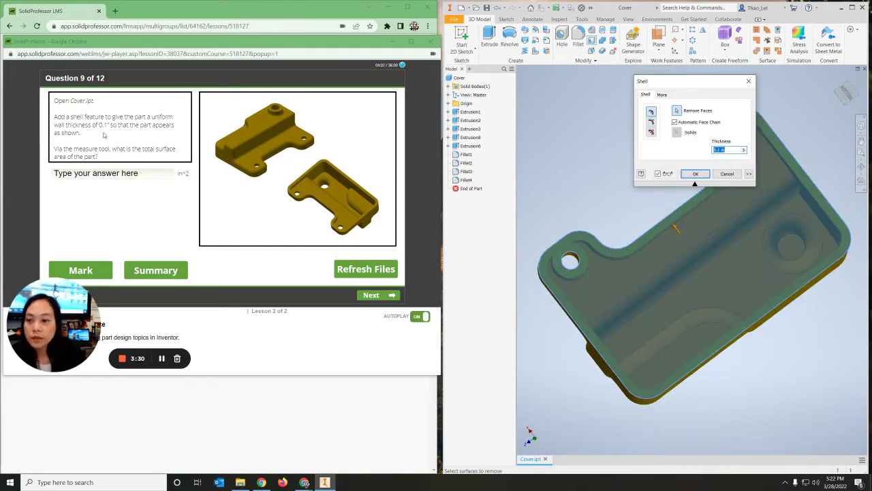
left_click(697, 174)
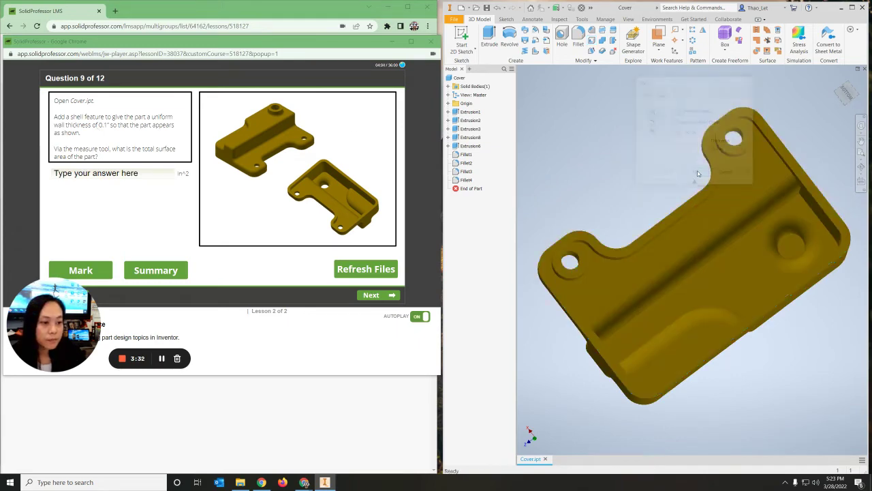
Start a new sketch on the rim face of the shelled cover's underside
middle_click_drag(768, 333, 754, 170, "shift")
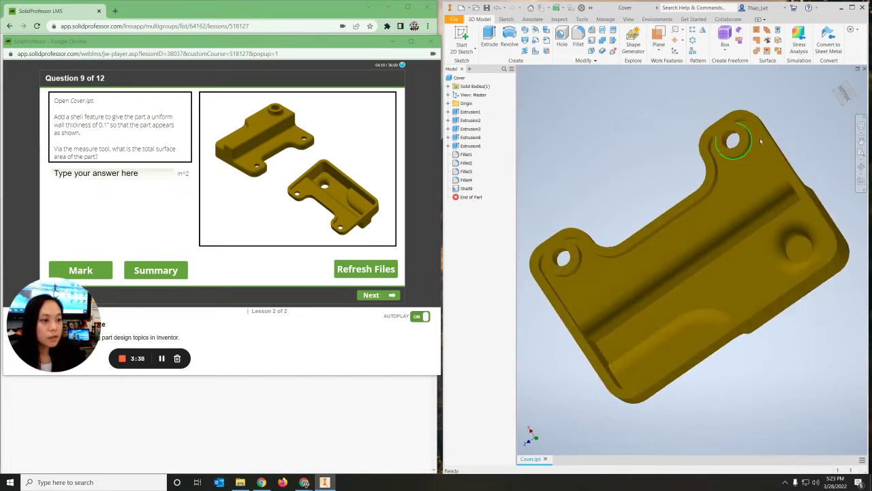
left_click(846, 96)
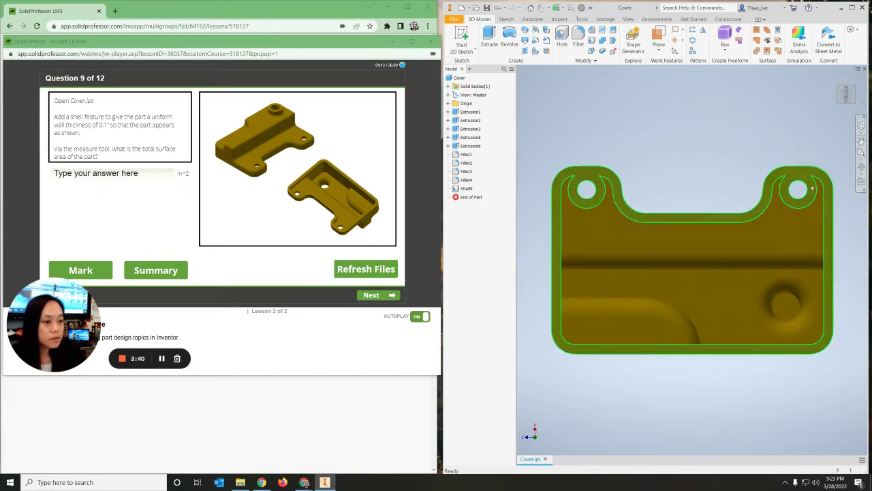
scroll(590, 176, "up", 2)
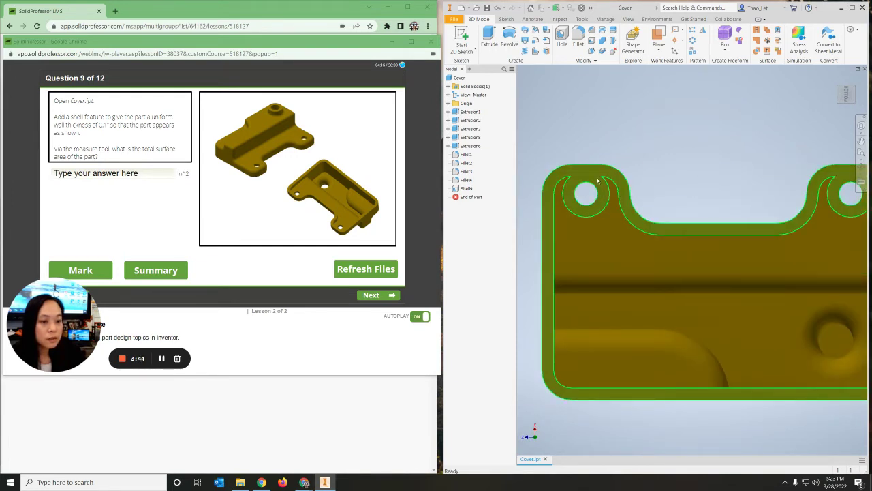
right_click(598, 180)
left_click(598, 202)
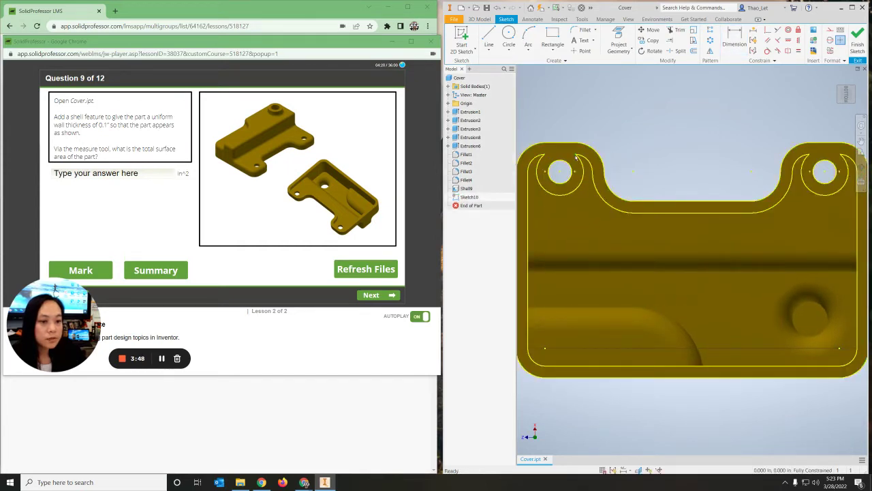
Draw a line joining the two pointed rim tips beside the first mounting hole
left_click(489, 40)
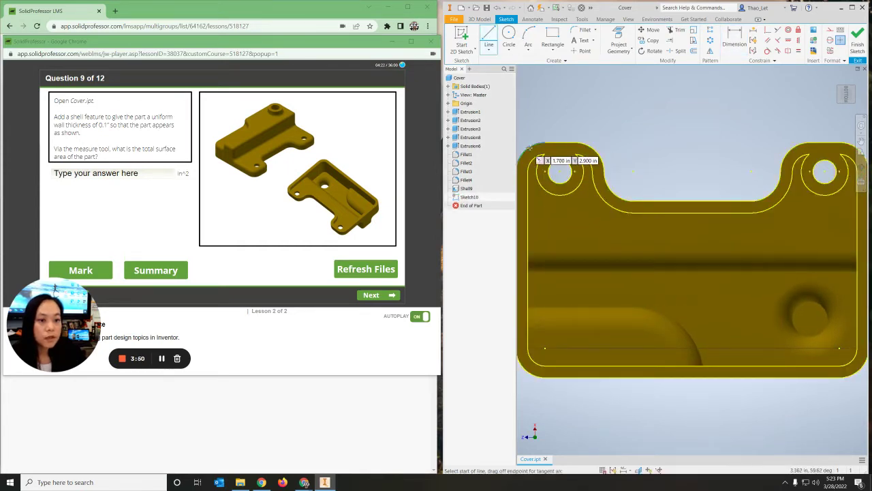
scroll(549, 159, "up", 5)
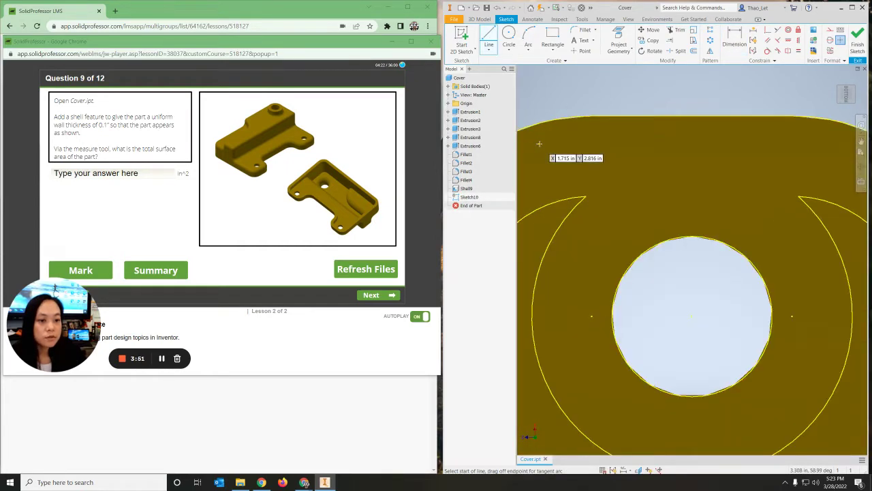
left_click(585, 197)
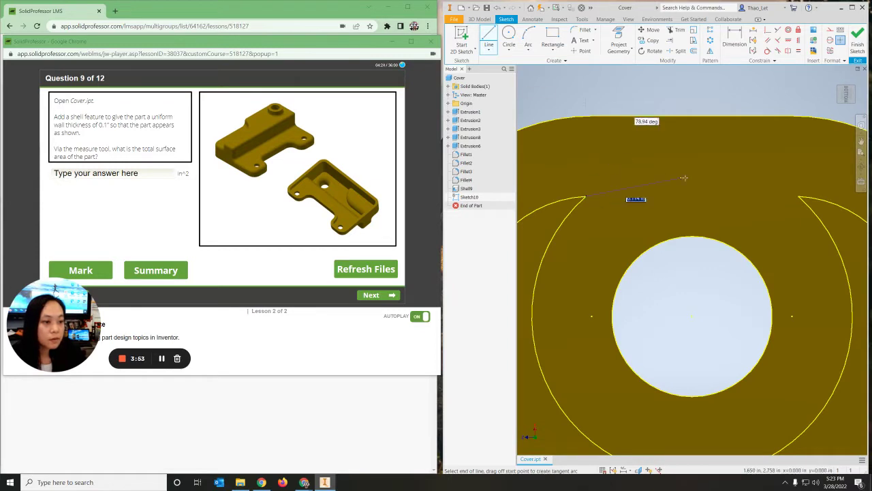
left_click(799, 197)
Draw a line joining the two pointed rim tips beside the other mounting hole
scroll(659, 244, "down", 5)
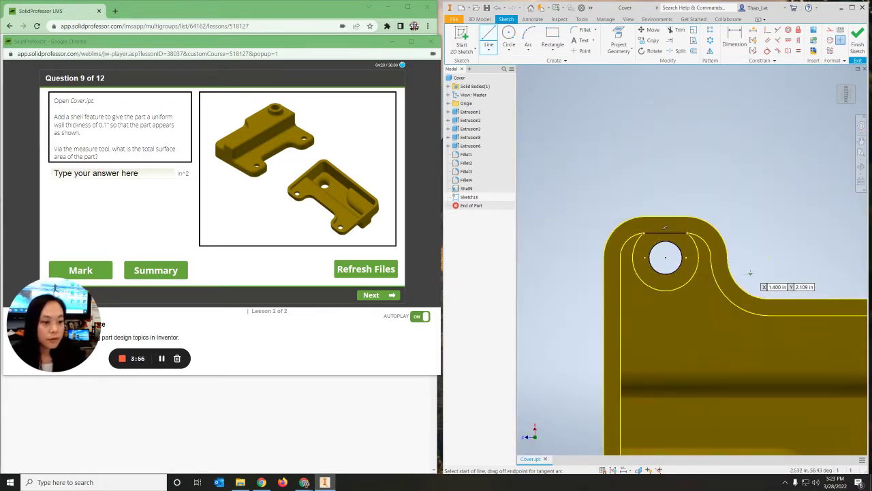
middle_click_drag(802, 355, 664, 192, "shift")
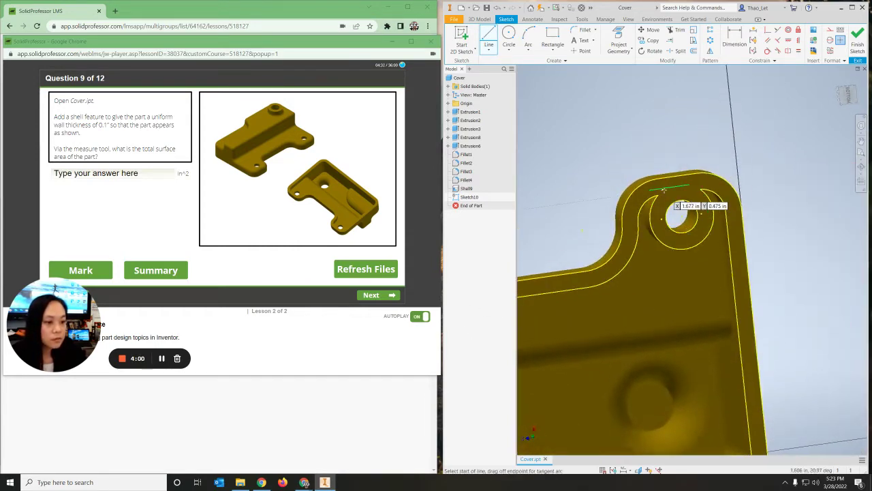
scroll(658, 196, "down", 5)
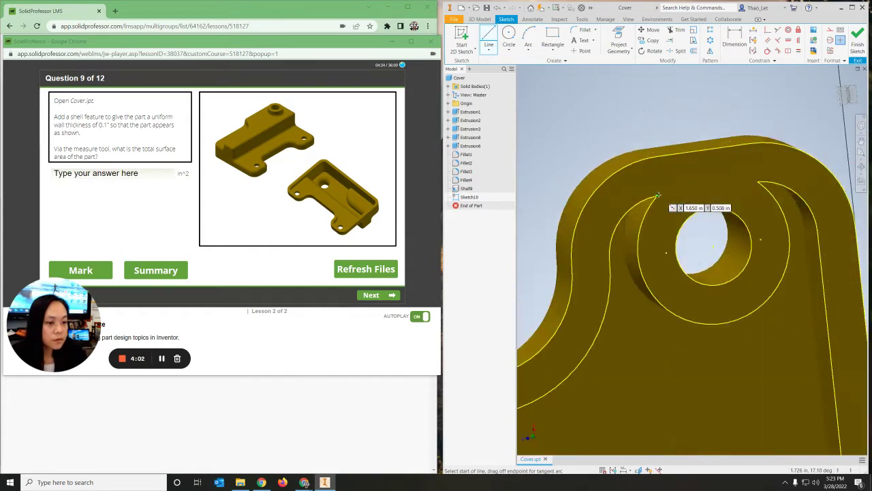
scroll(727, 287, "up", 5)
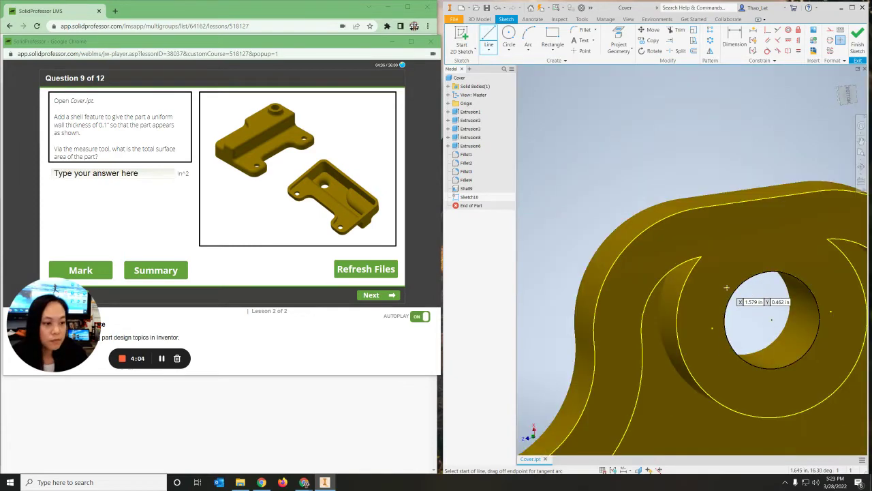
scroll(677, 244, "down", 4)
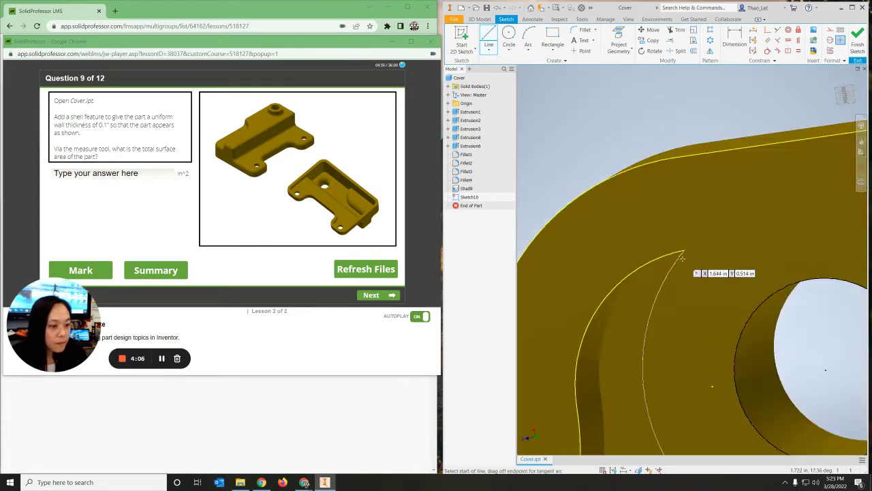
scroll(685, 249, "up", 4)
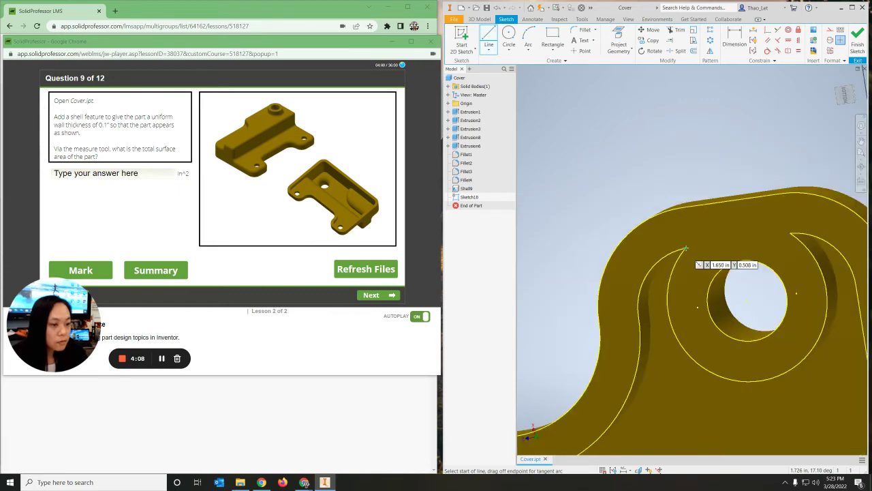
left_click(685, 249)
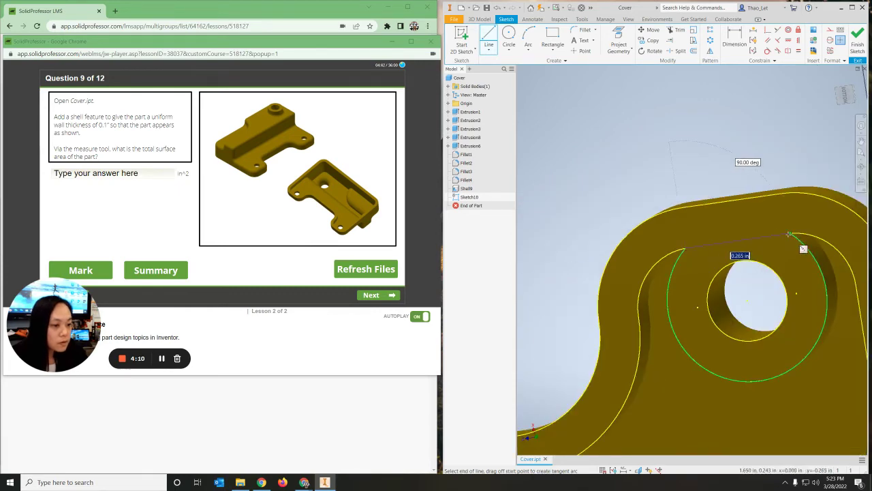